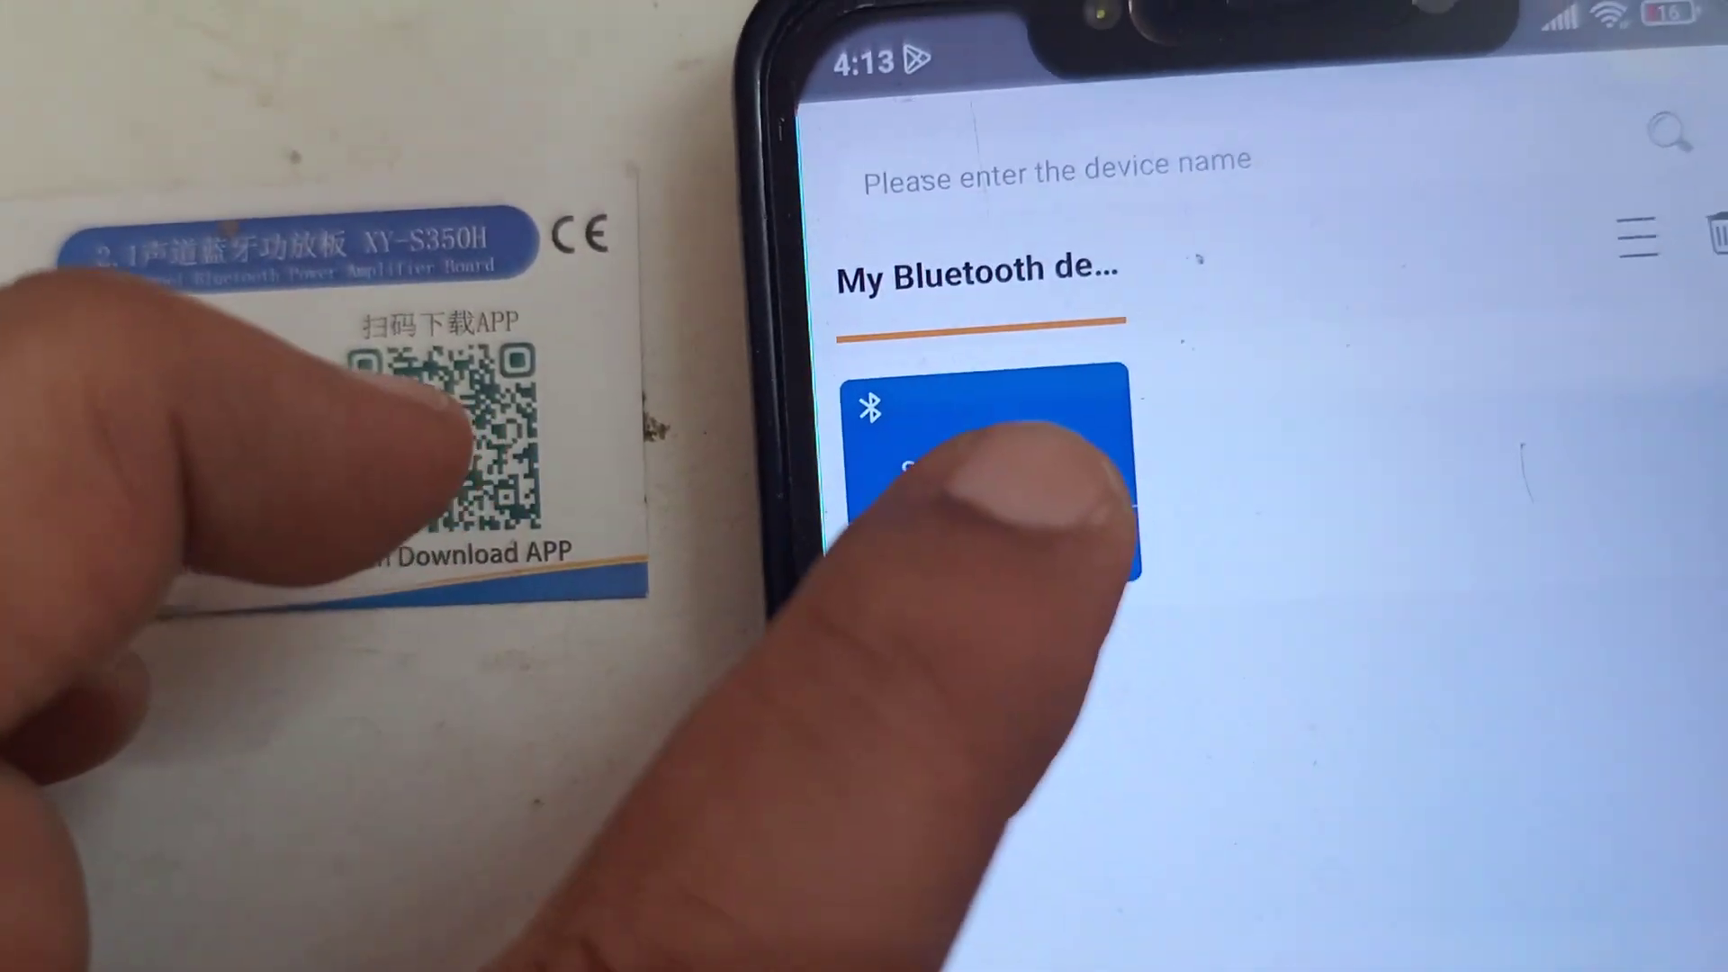
Step: Connect to the XY-S350H amplifier listed under My Bluetooth devices to reach its controls
left_click(1039, 378)
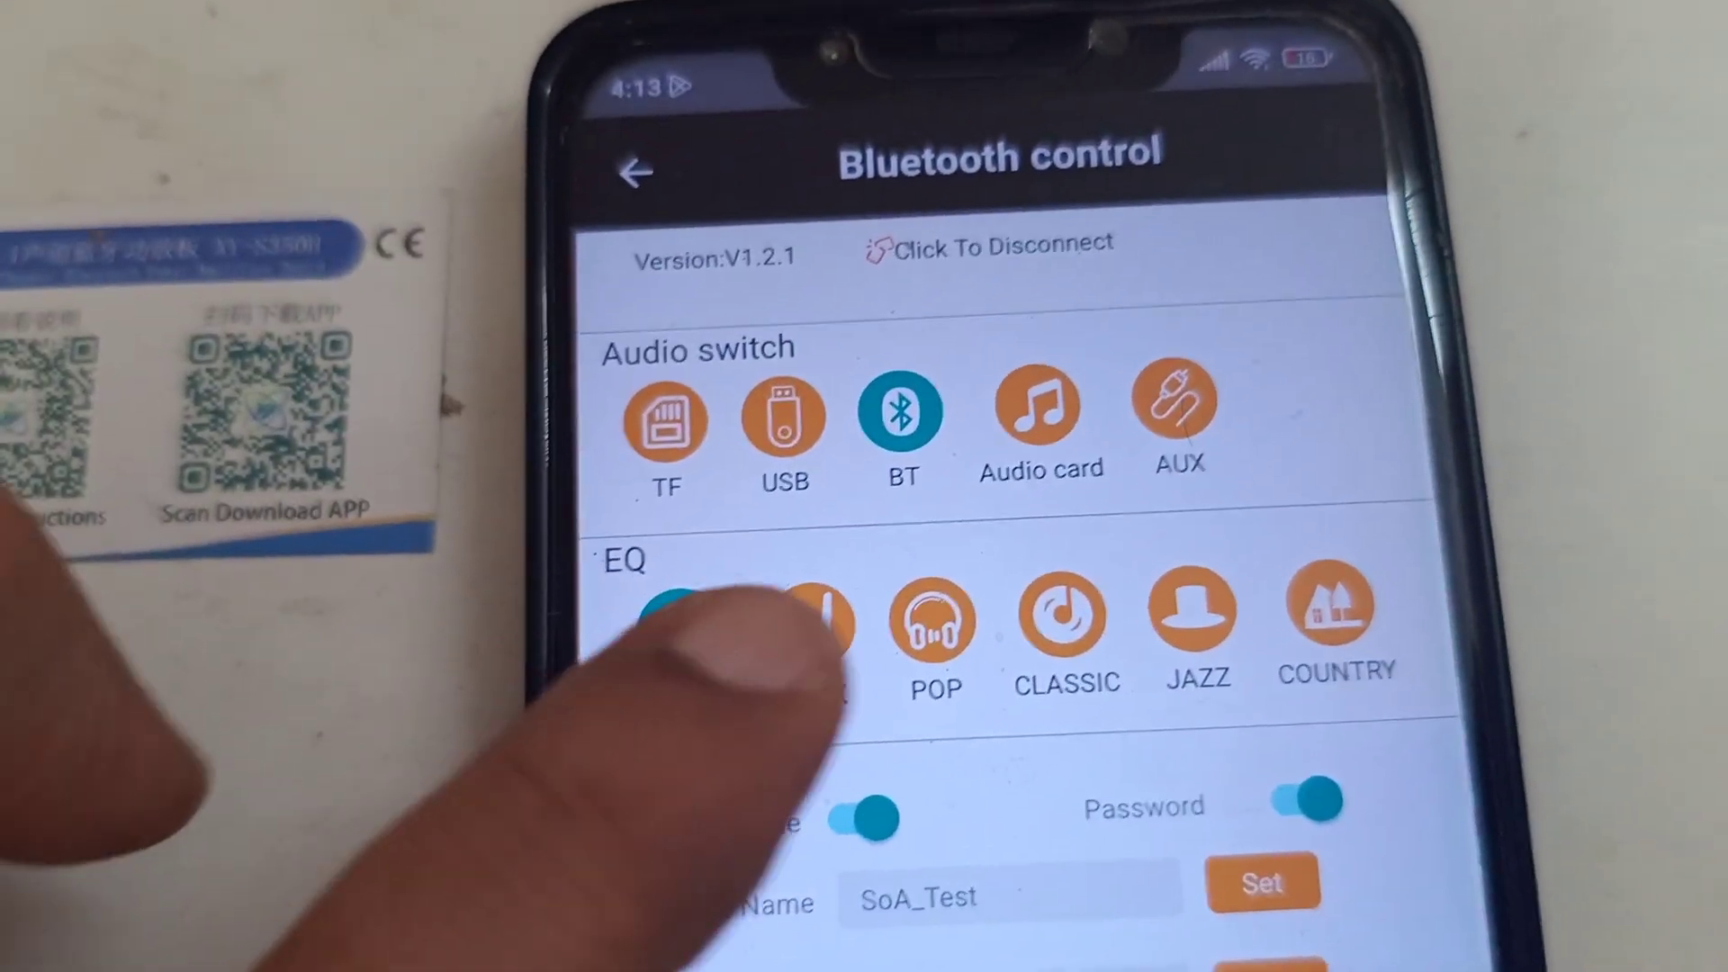
Step: Switch the EQ preset to POP and verify in quick settings that Bluetooth shows SoA_Test
left_click(848, 694)
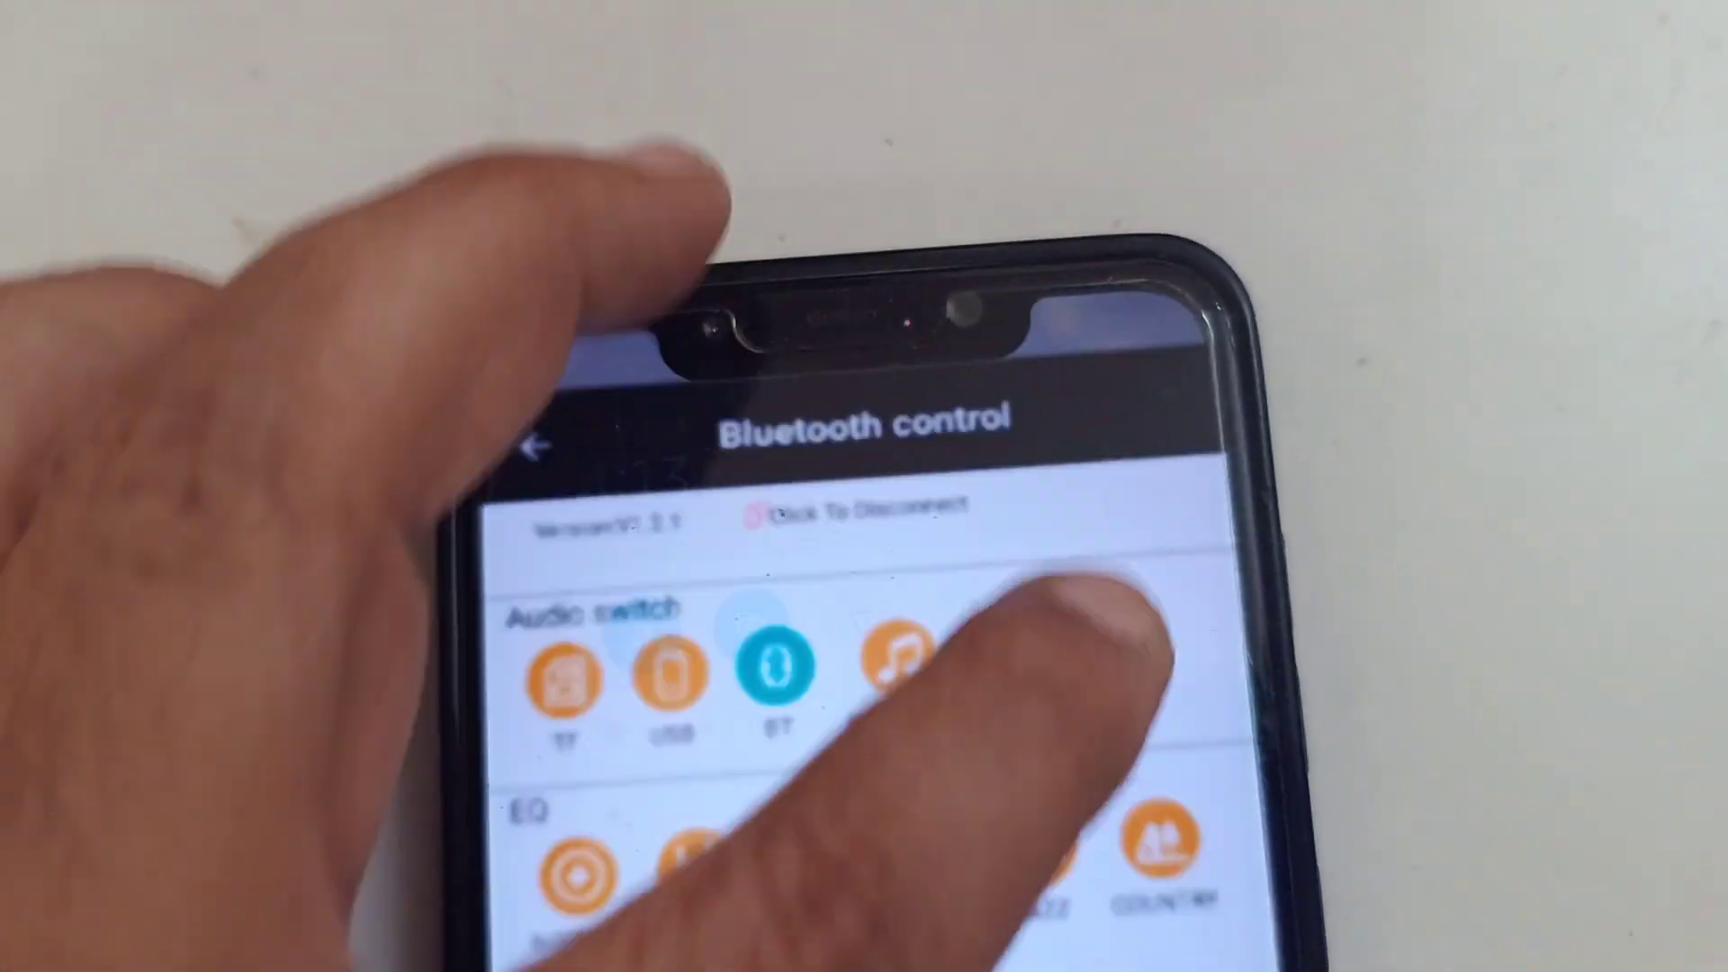
left_click_drag(946, 406, 945, 810)
left_click_drag(783, 608, 783, 878)
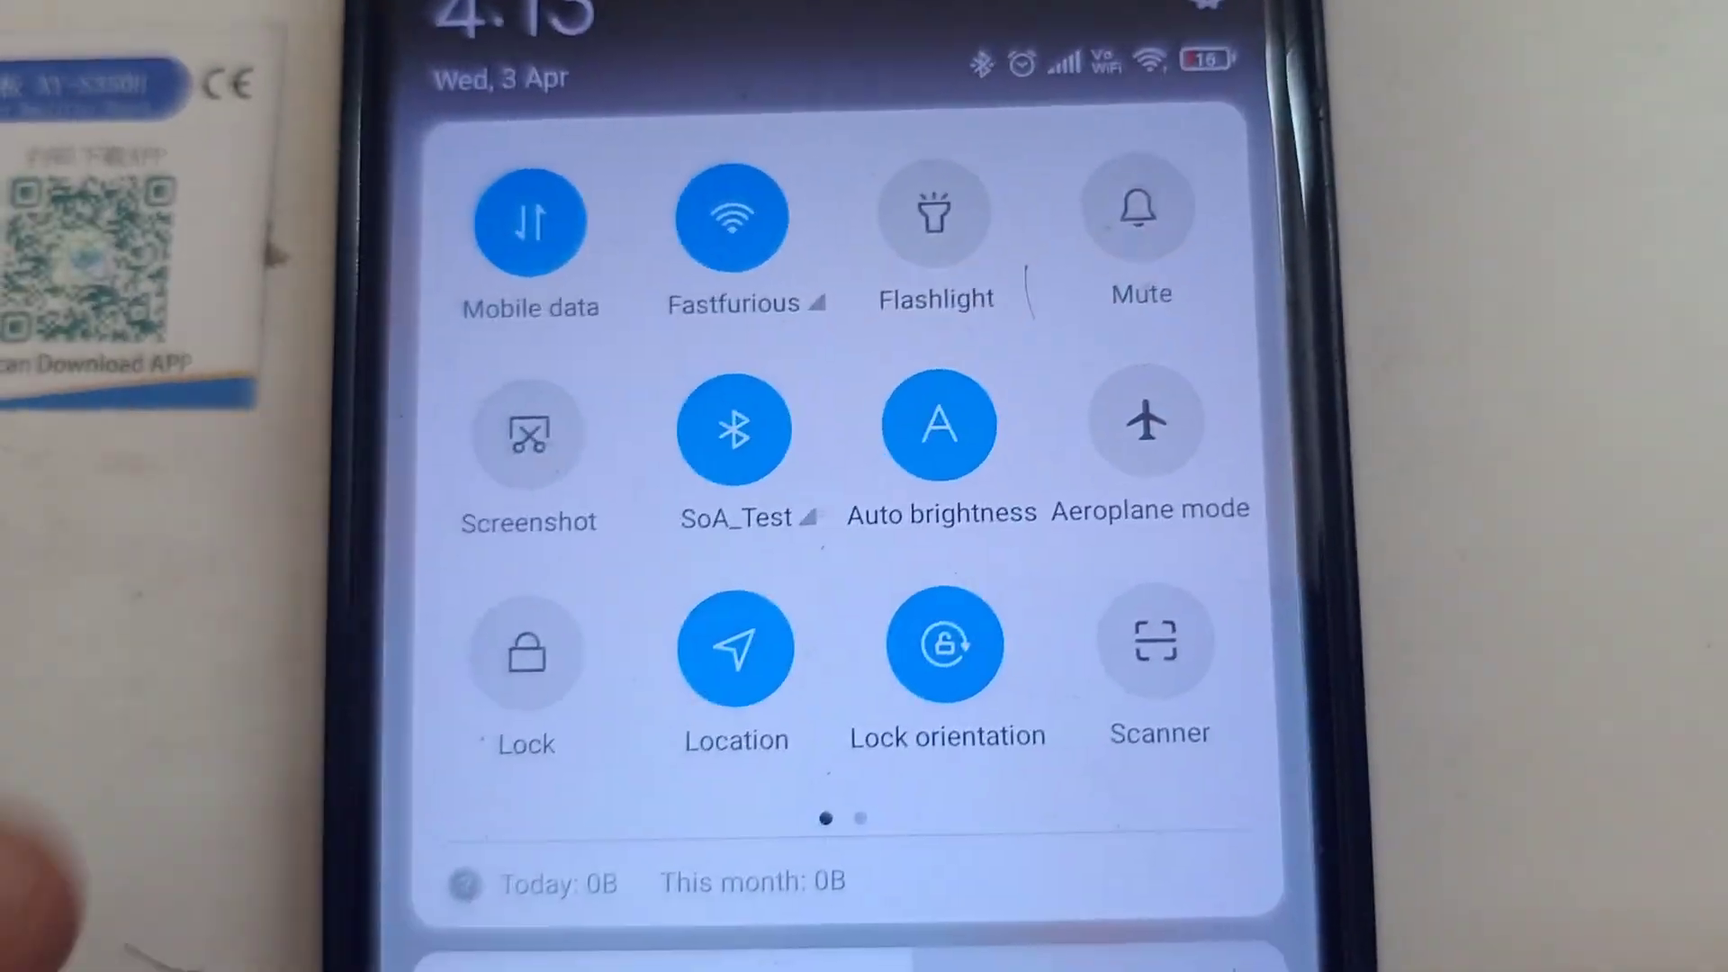
left_click_drag(865, 877, 864, 271)
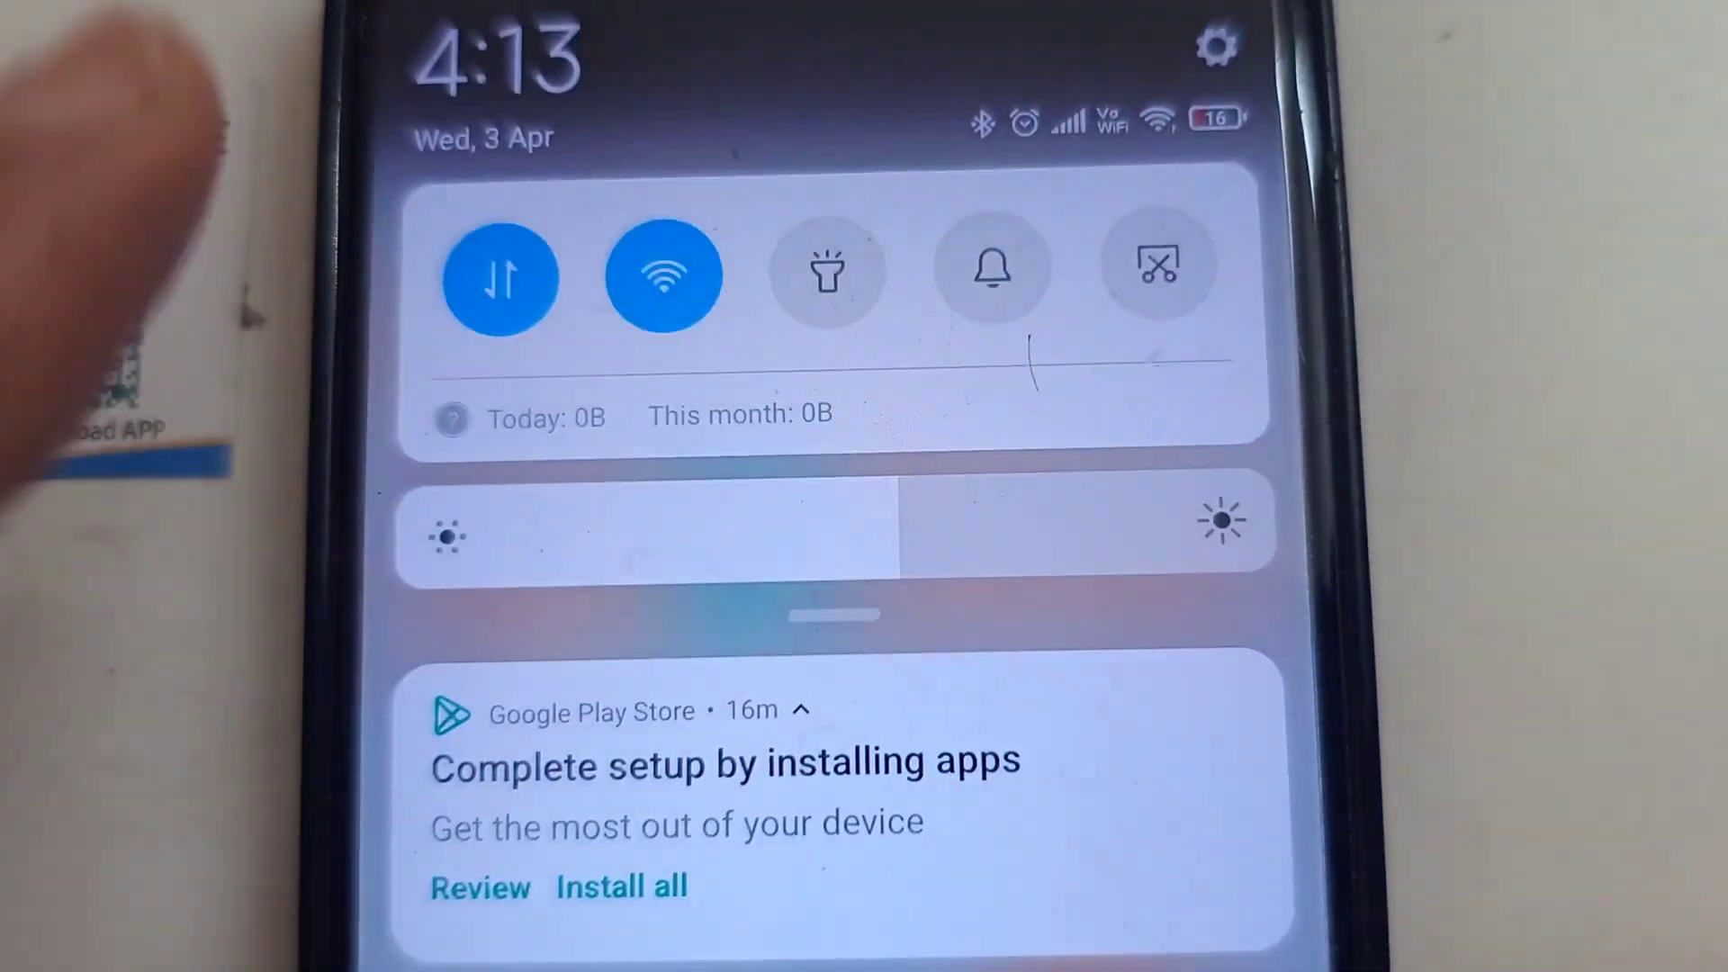
left_click_drag(865, 608, 864, 135)
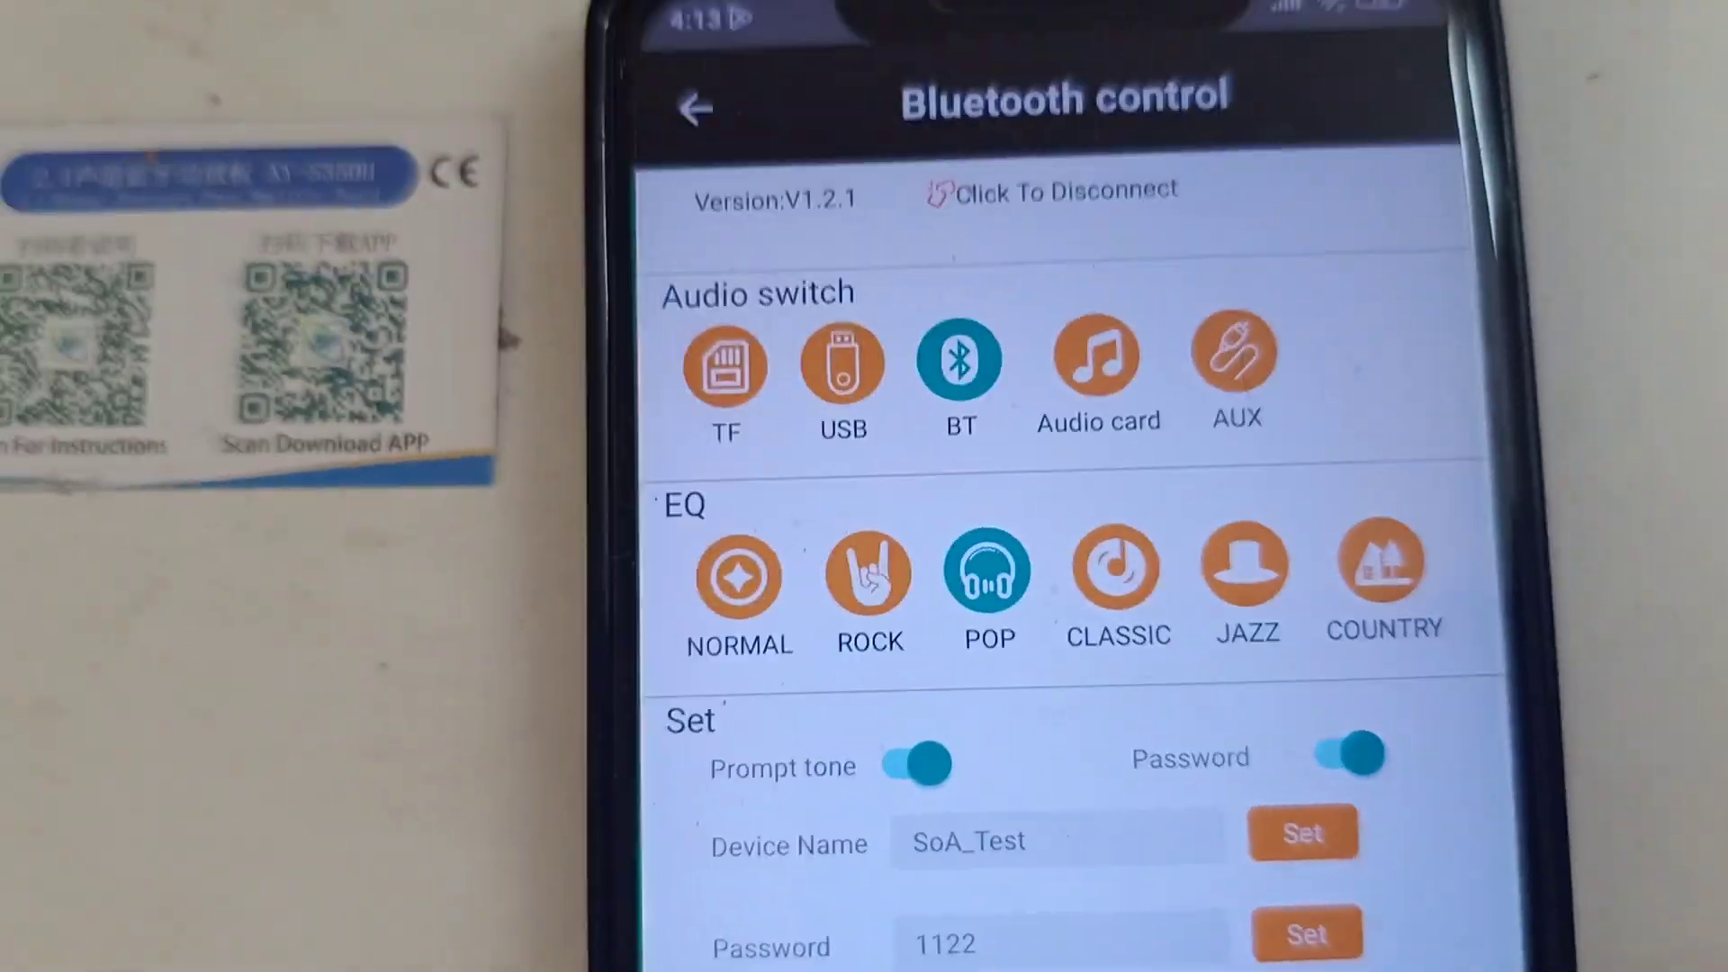